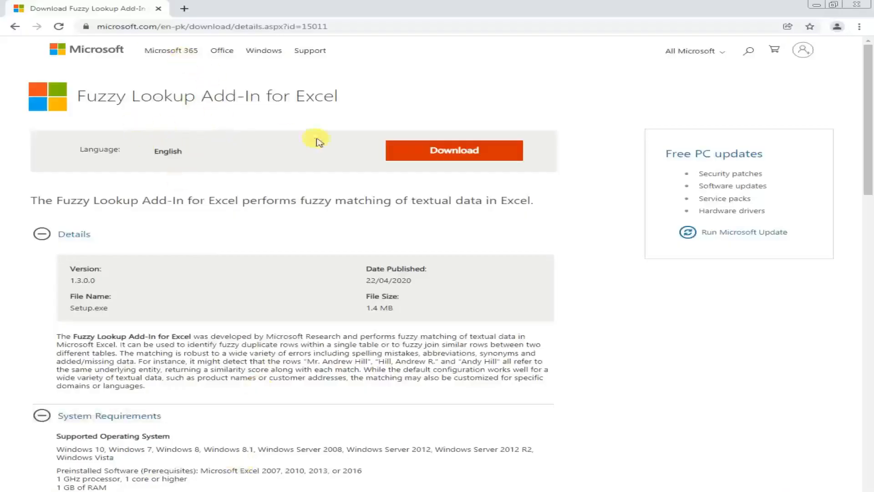
Review the details, system requirements and install instructions on the Fuzzy Lookup Add-In for Excel download page.
scroll(305, 228, "down", 1)
scroll(314, 225, "down", 1)
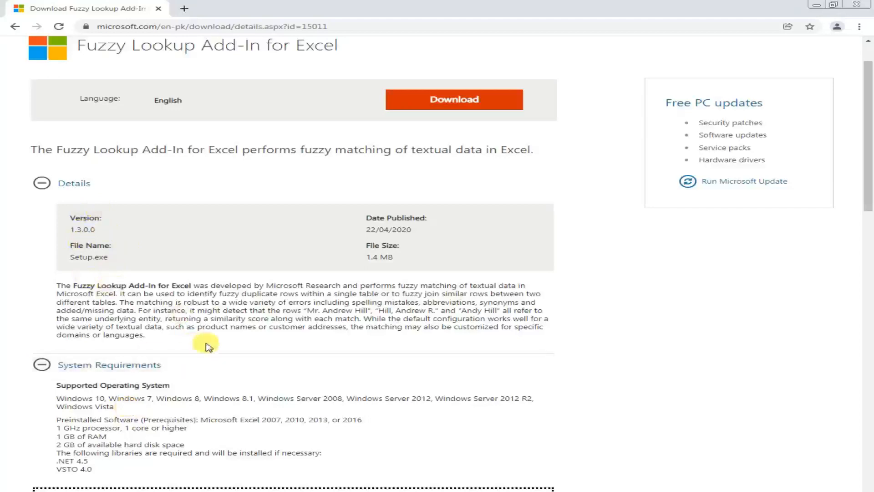
scroll(180, 326, "down", 2)
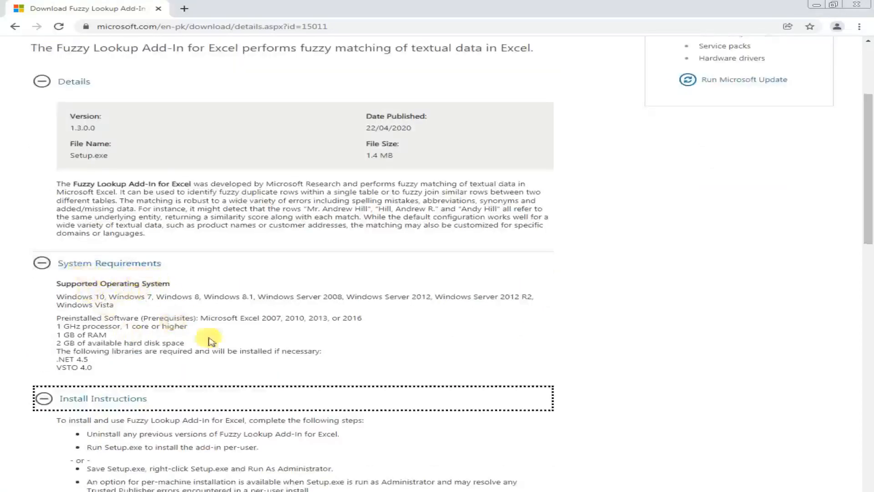
scroll(257, 377, "down", 1)
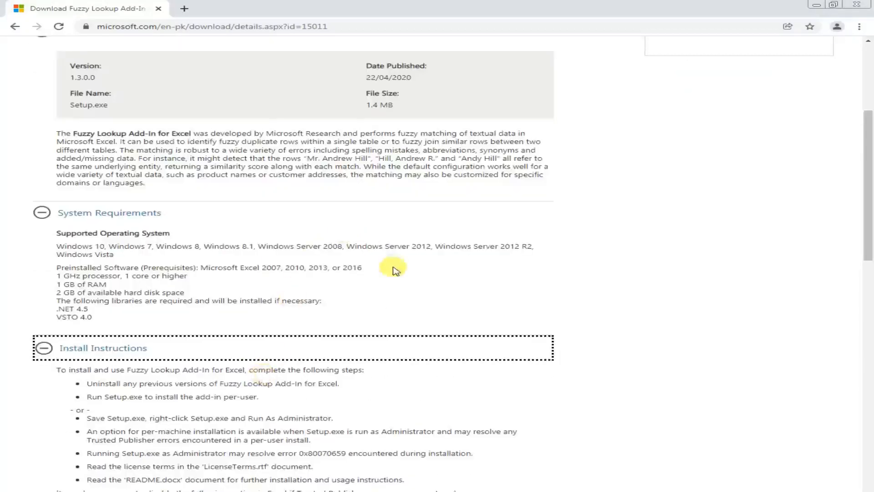
scroll(390, 266, "up", 2)
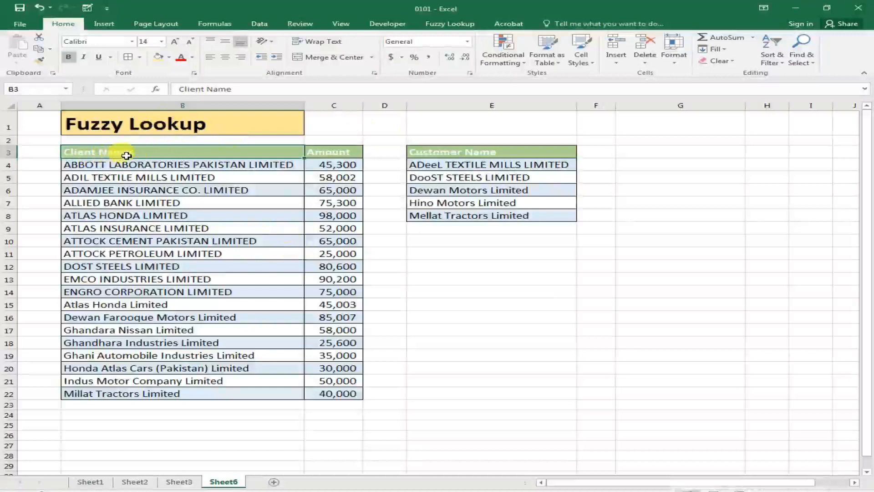
Switch to Excel and compare the company spellings in the Client Name list with those in the Customer Name list.
left_click_drag(127, 155, 333, 392)
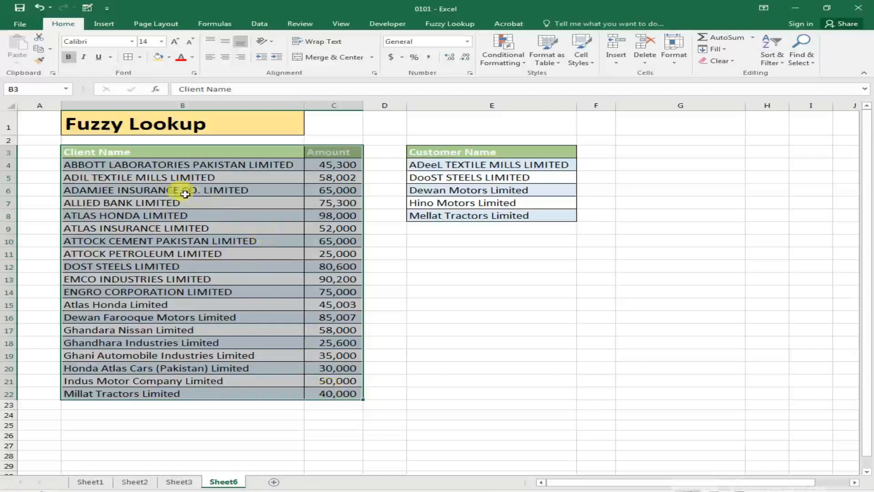
left_click_drag(435, 151, 535, 214)
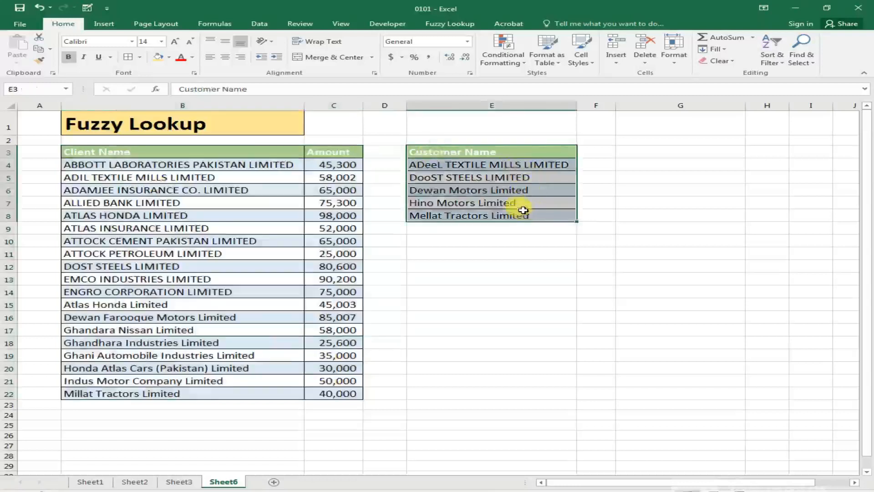
left_click(143, 164)
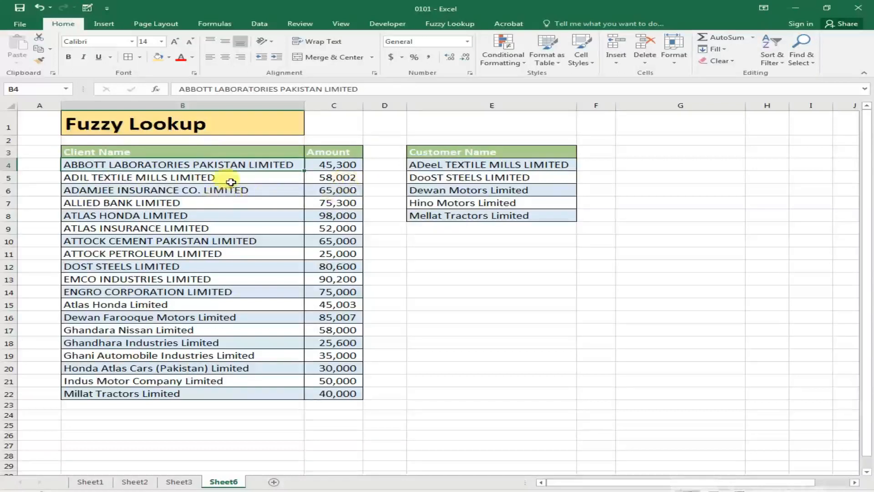
left_click(469, 166)
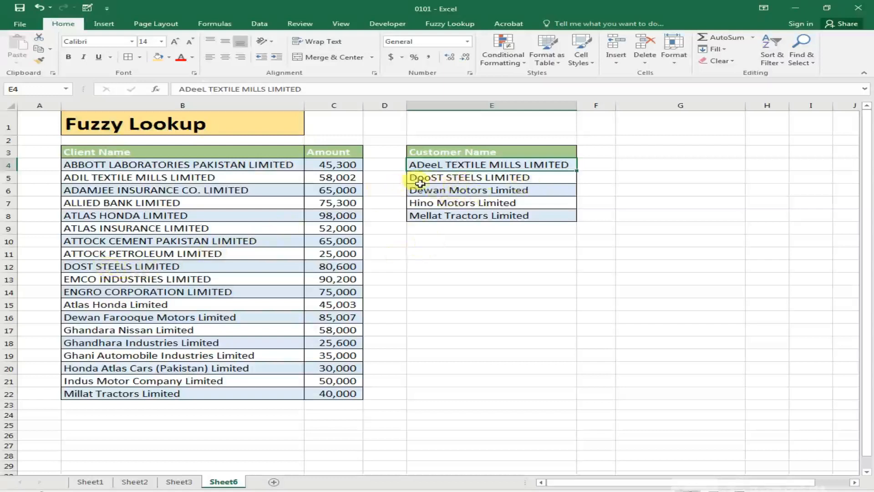
left_click(478, 176)
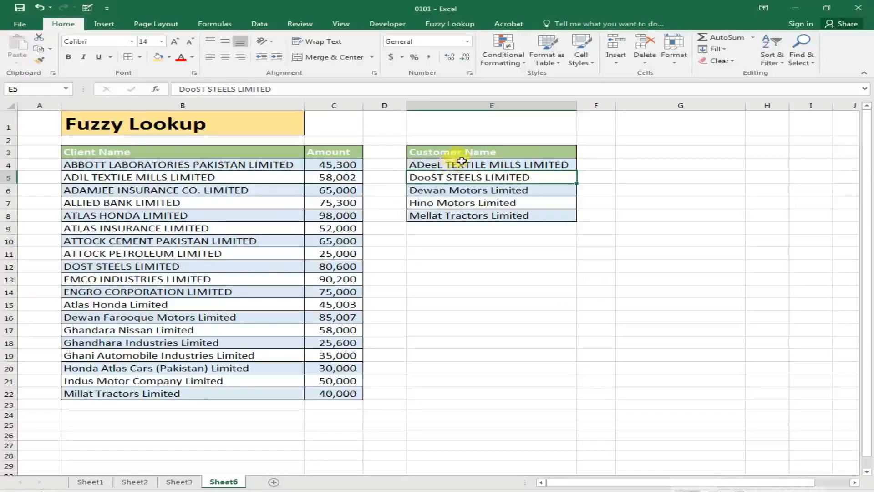
left_click(510, 161)
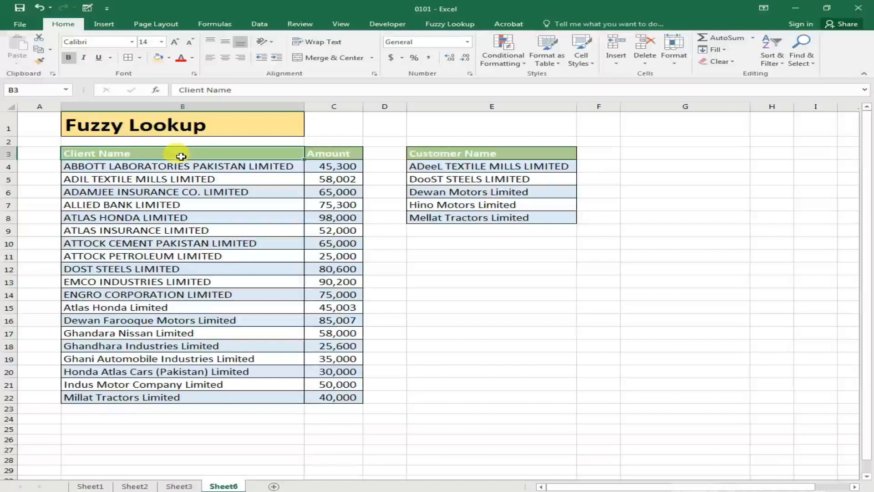
left_click_drag(181, 156, 335, 400)
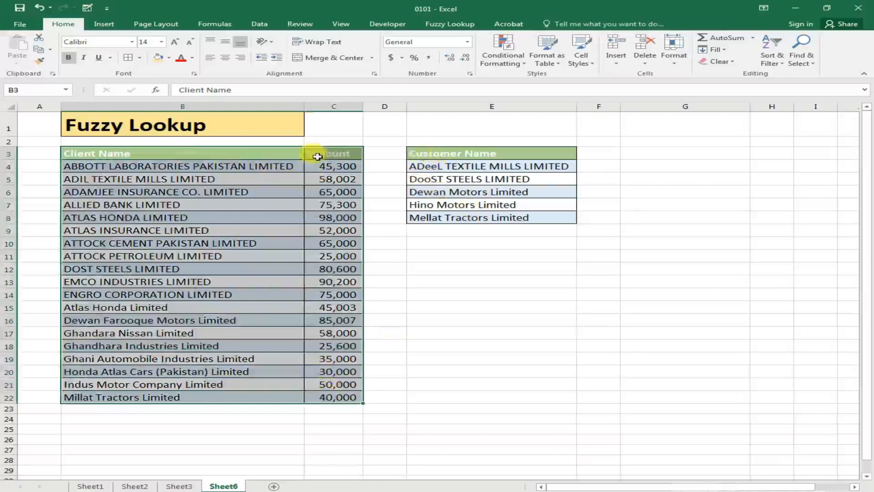
left_click(119, 181)
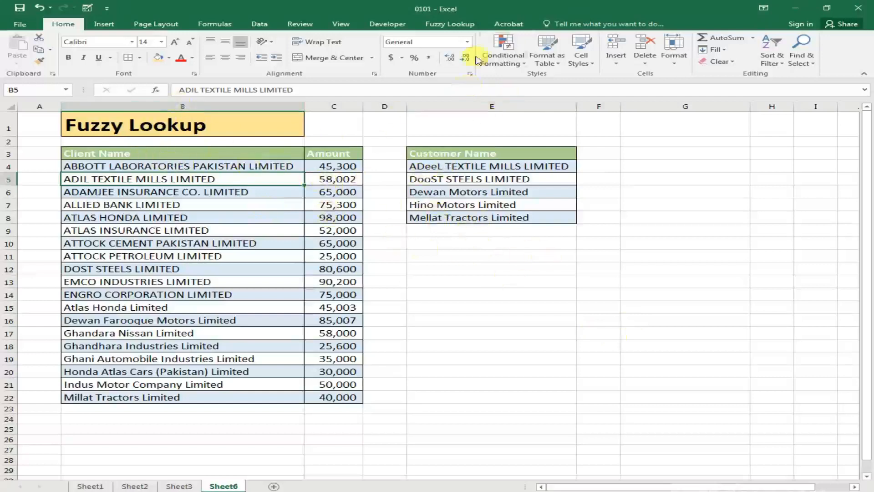
Open the Fuzzy Lookup add-in and convert the client name and amount range B3:C22 into a table with headers.
left_click(440, 25)
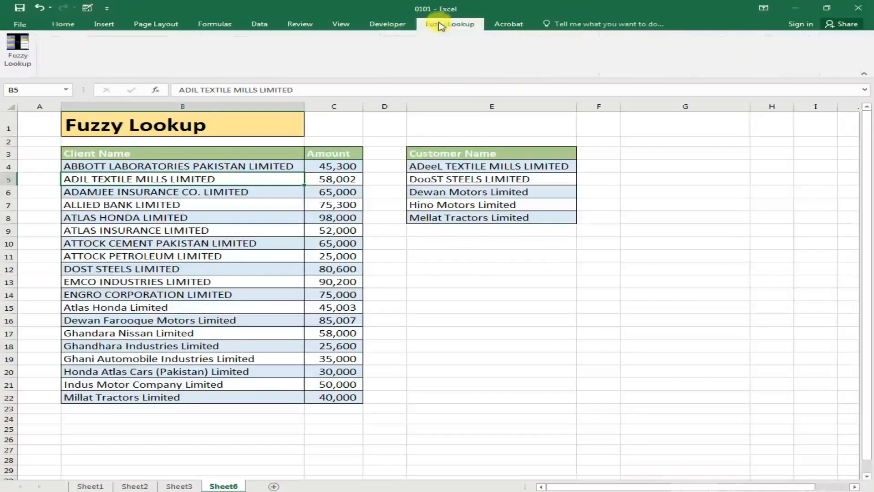
left_click(17, 52)
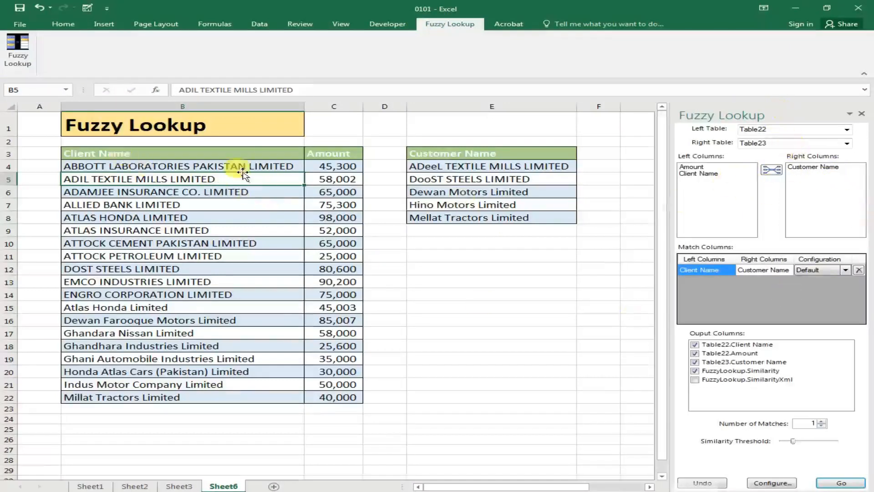
left_click_drag(121, 151, 321, 396)
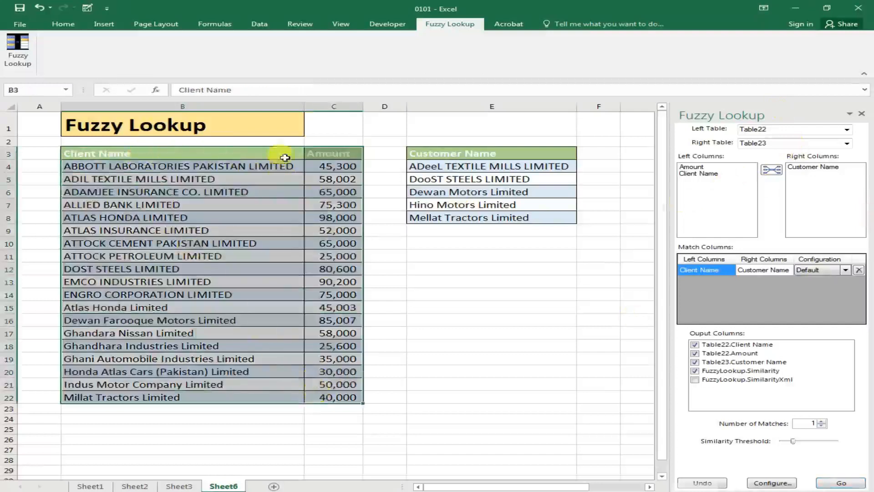
left_click(104, 26)
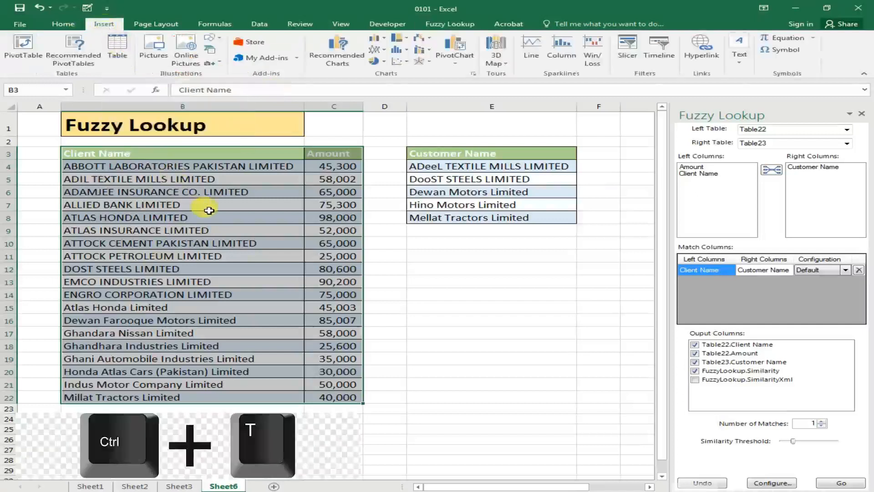
key("ctrl+t")
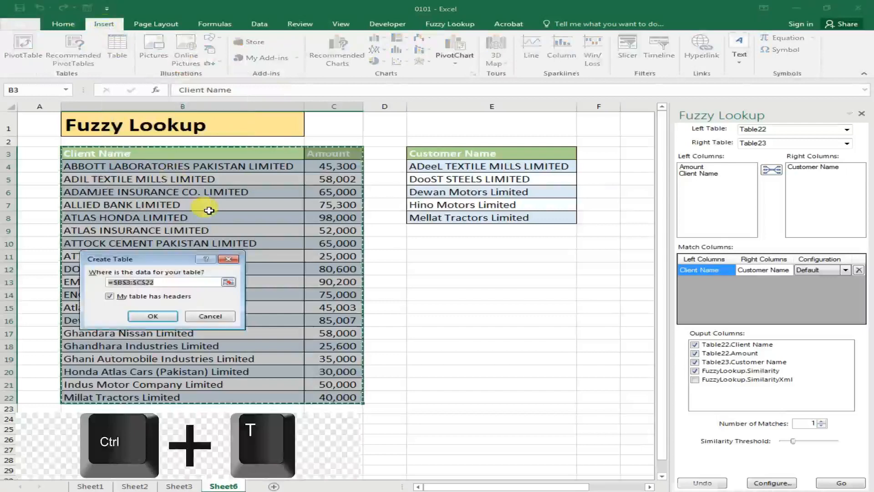
left_click(155, 316)
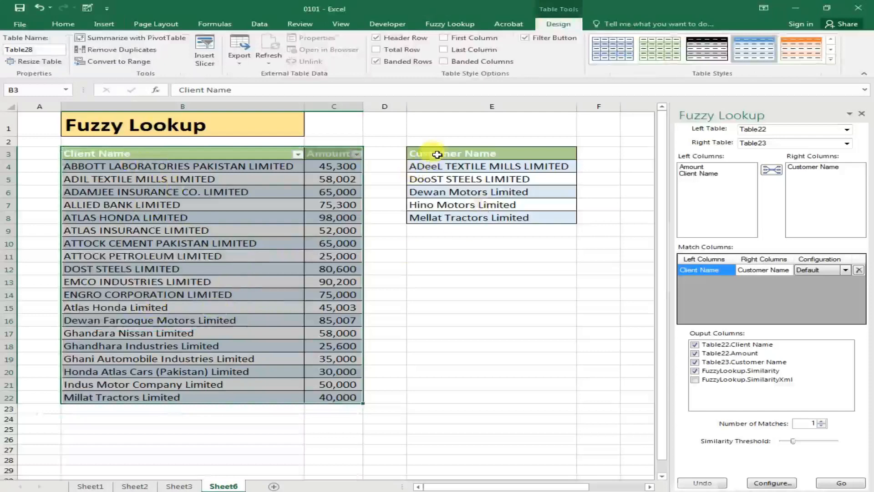
Convert the Customer Name range E3:E8 into a table with headers.
left_click_drag(432, 153, 552, 220)
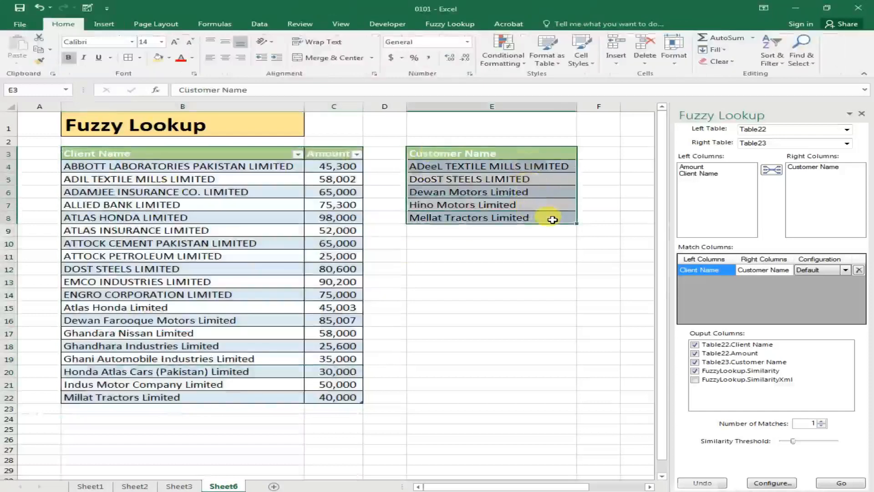
key("ctrl+t")
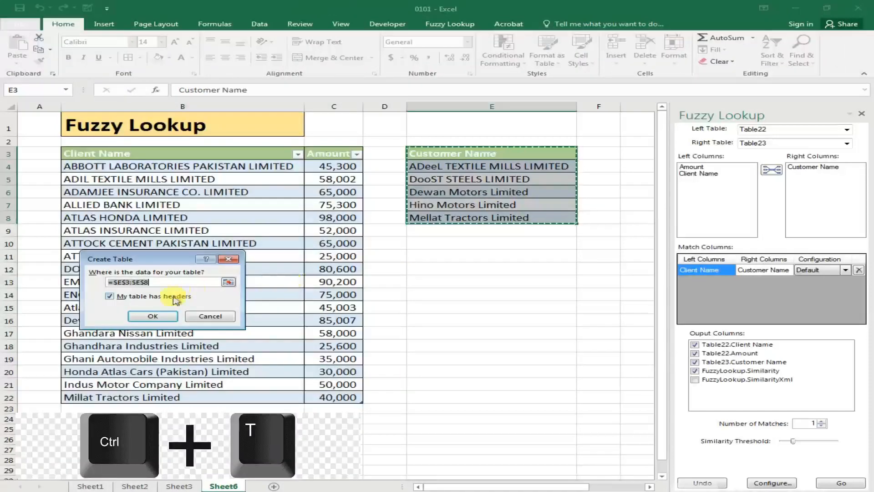
left_click(164, 316)
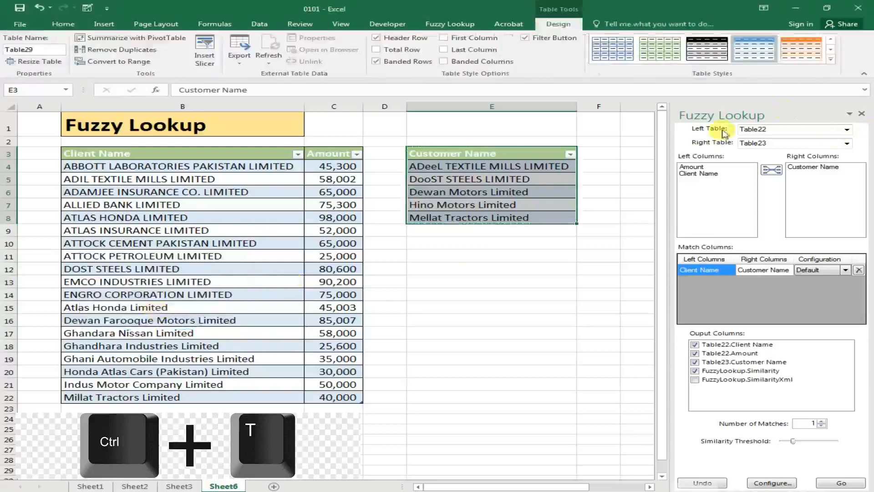
Set the fuzzy lookup's left table to Table28 and its right table to Table29.
left_click(847, 130)
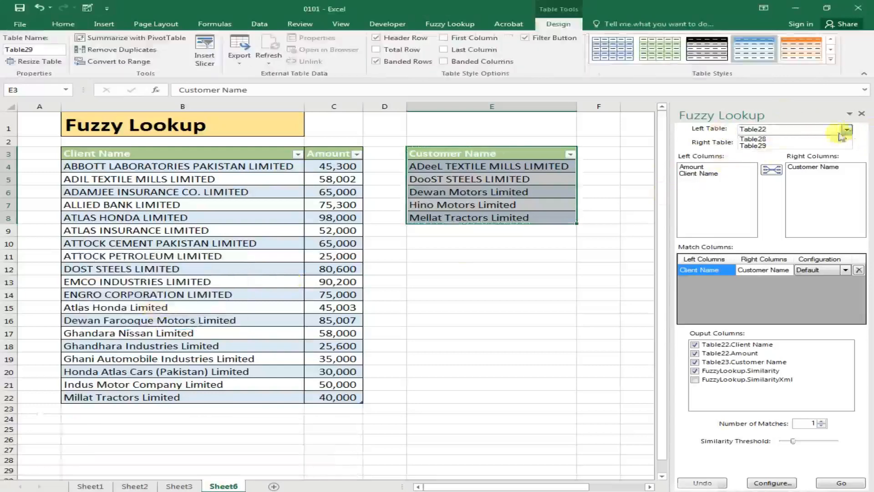
left_click(773, 145)
left_click(847, 143)
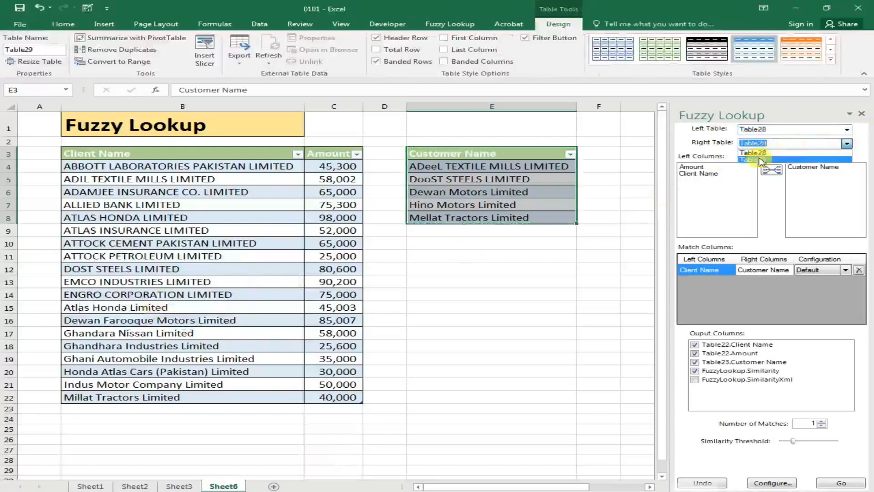
left_click(760, 160)
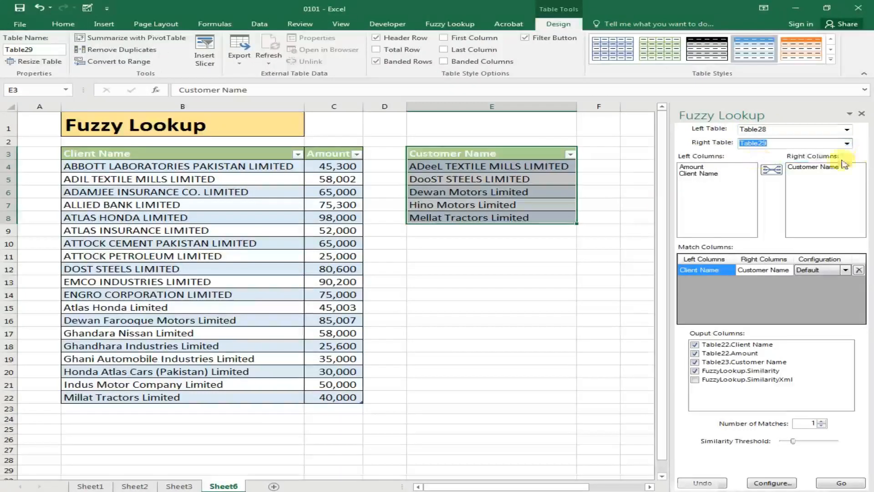
left_click(785, 130)
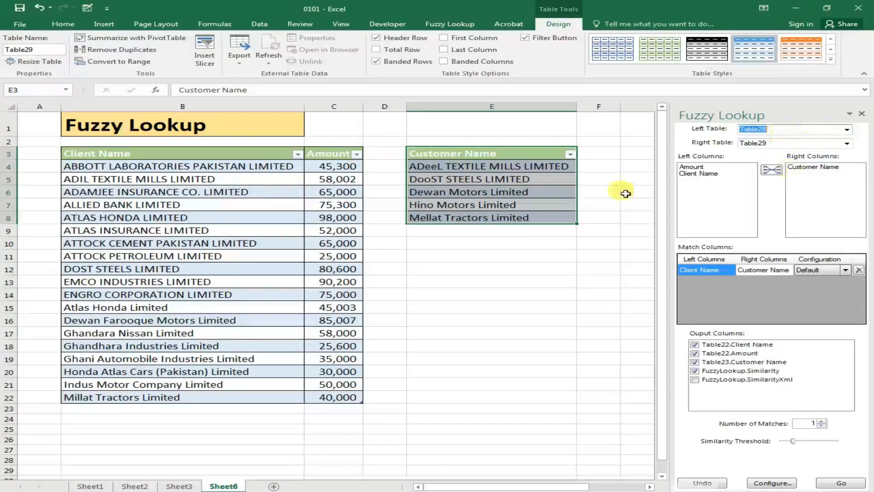
Add a match pairing the left column Client Name with the right column Customer Name.
left_click(120, 156)
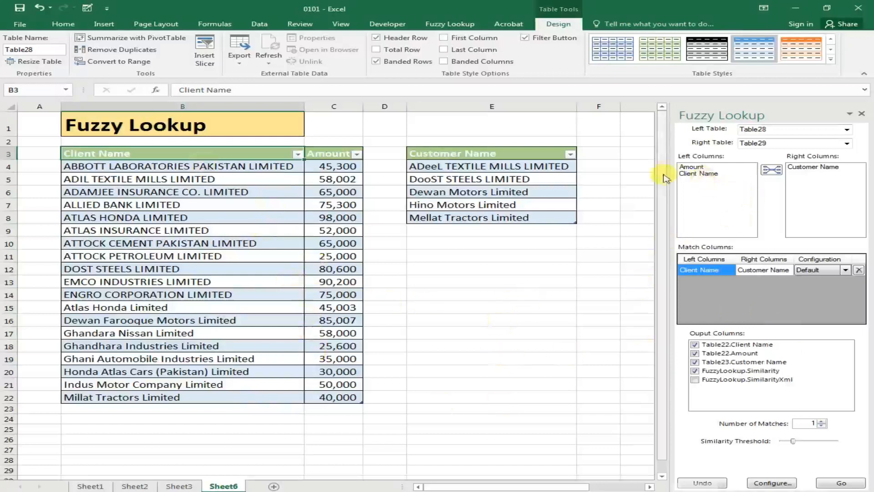
left_click(711, 175)
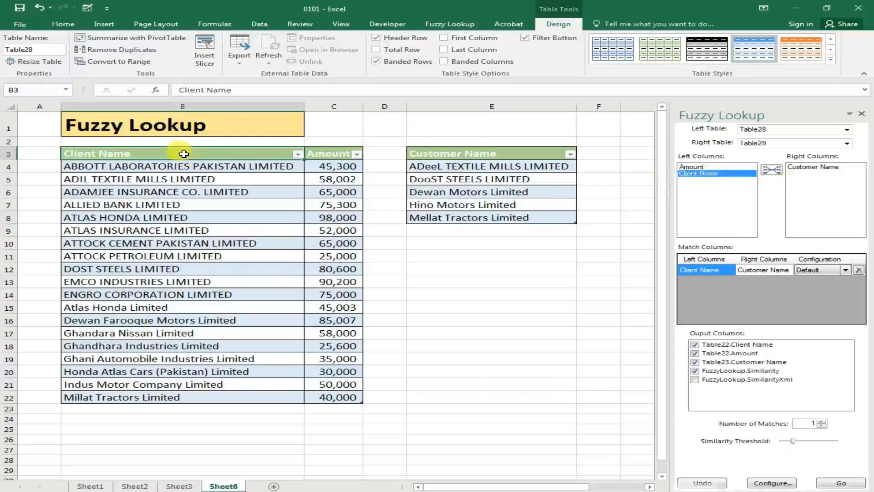
left_click(819, 167)
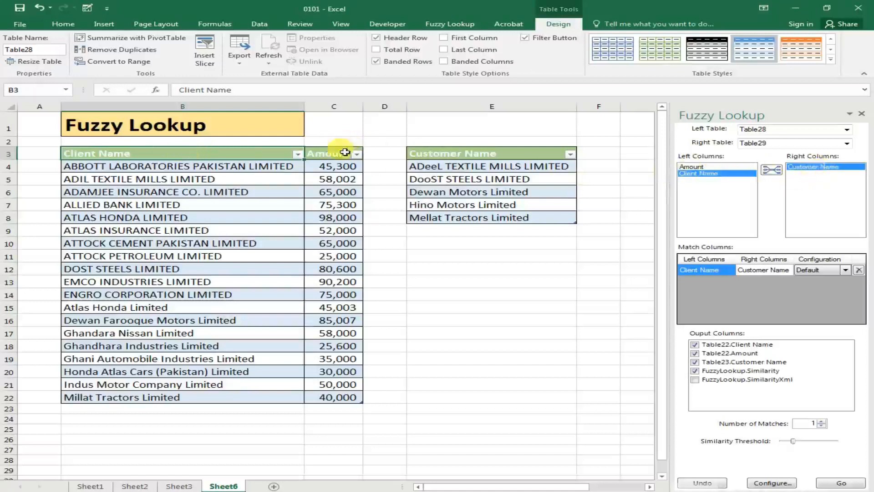
left_click(781, 173)
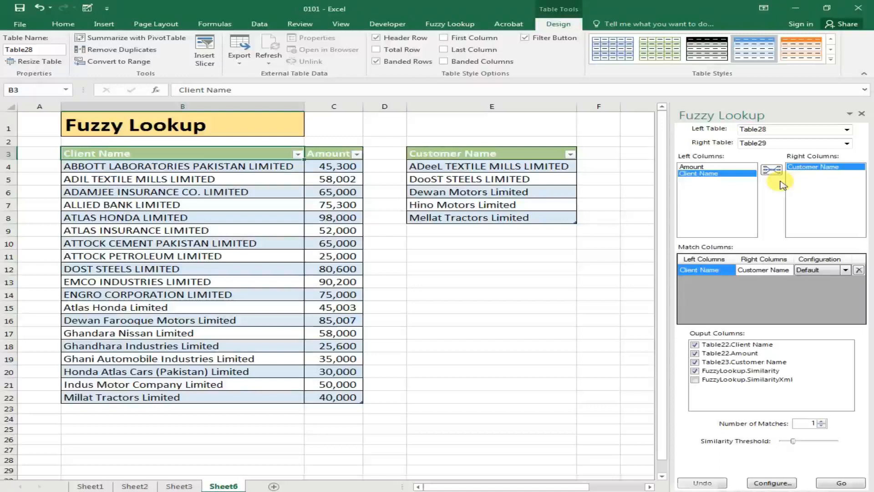
left_click(773, 174)
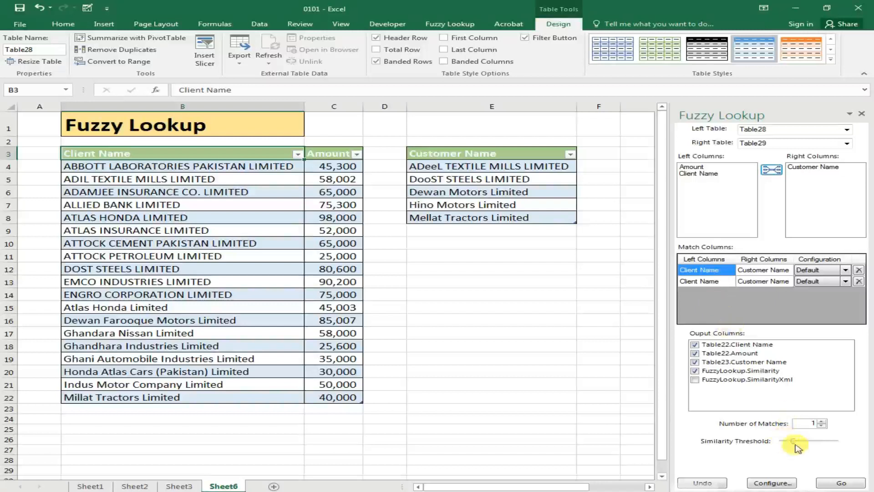
Run the fuzzy lookup with output starting at cell E11, first at the maximum similarity threshold and again with the threshold lowered.
left_click_drag(793, 441, 840, 443)
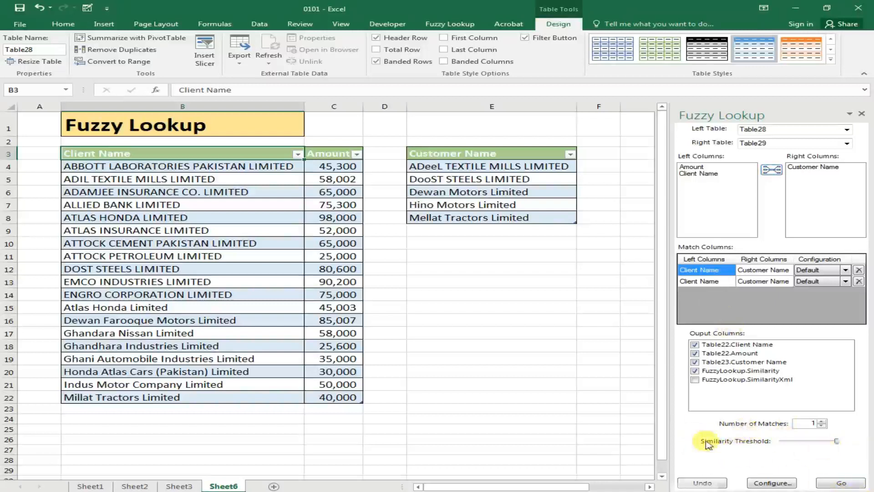
left_click(450, 255)
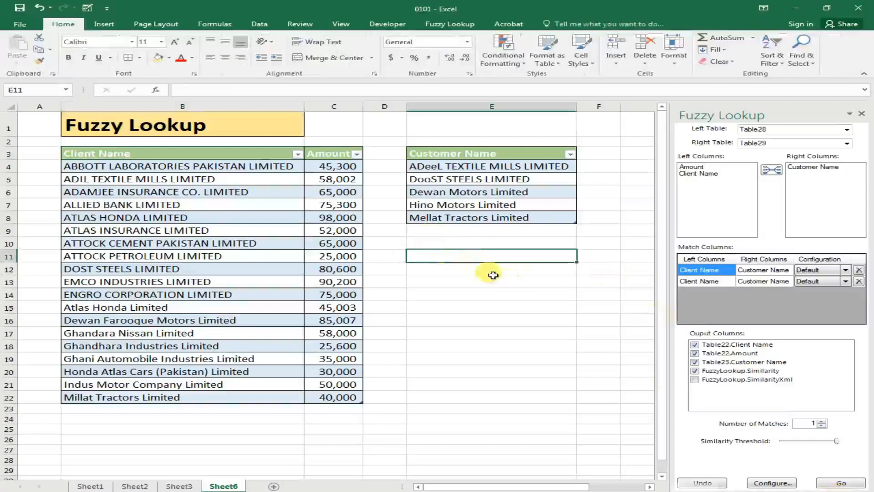
left_click(846, 484)
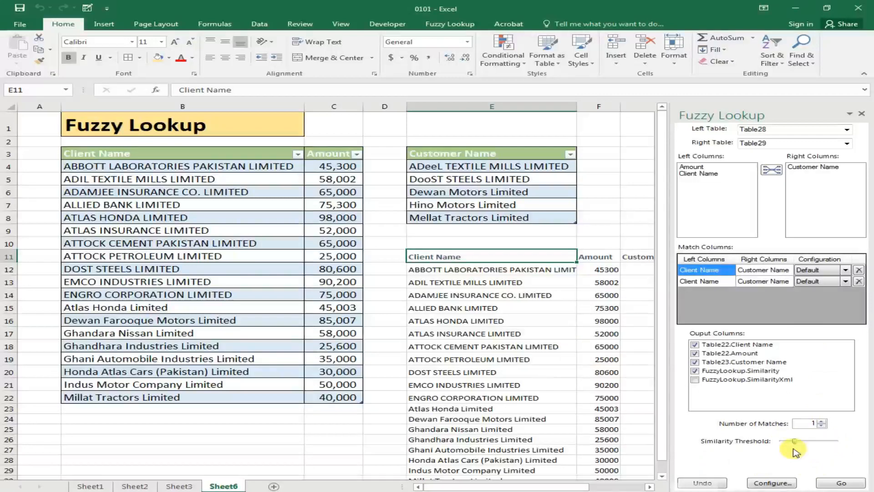
left_click(849, 484)
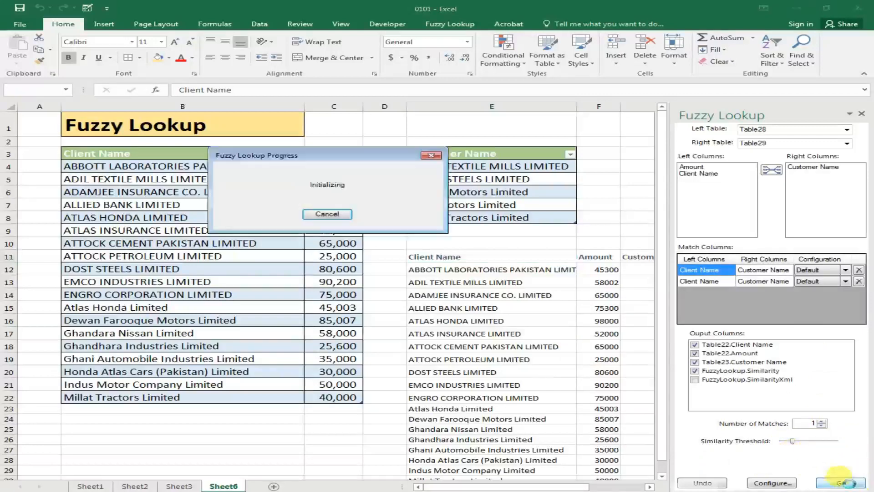
Slightly narrow the Amount column of the lookup results and review the matched customer names and similarity scores.
left_click_drag(497, 487, 552, 487)
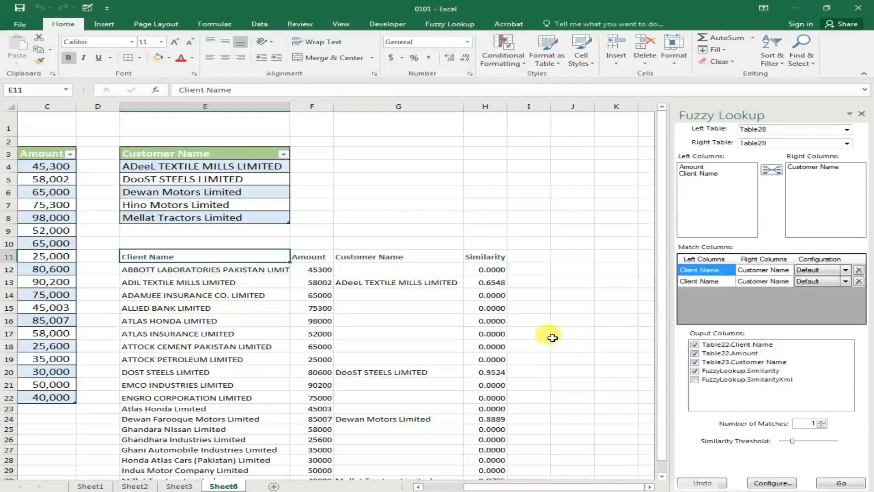
scroll(552, 335, "down", 1)
mouse_move(335, 108)
left_mouse_down()
mouse_move(319, 108)
mouse_move(328, 109)
left_mouse_up()
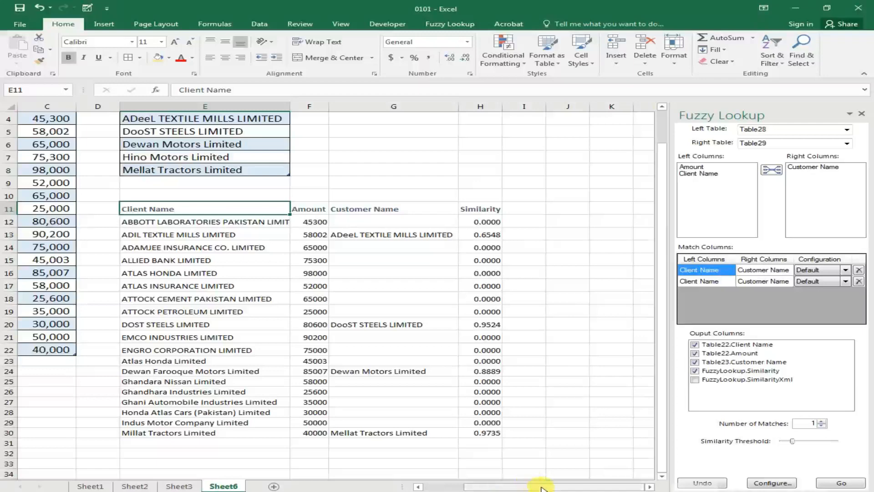
left_click_drag(542, 487, 483, 488)
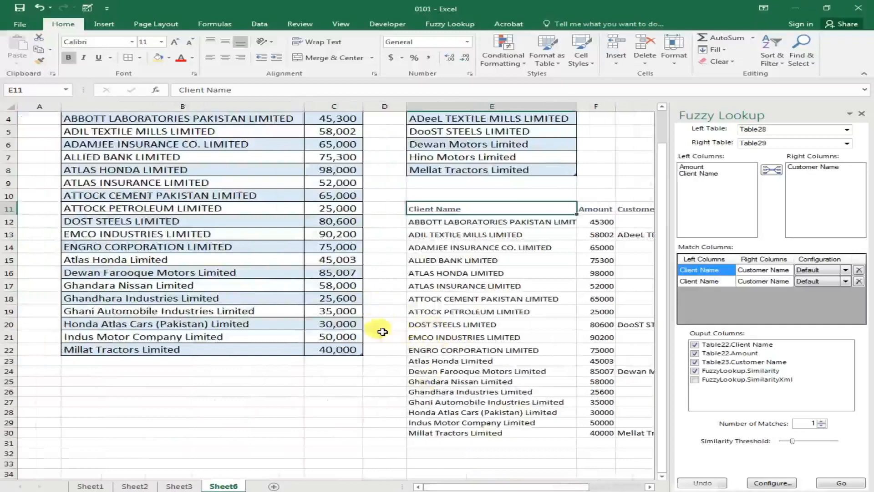
scroll(365, 382, "up", 1)
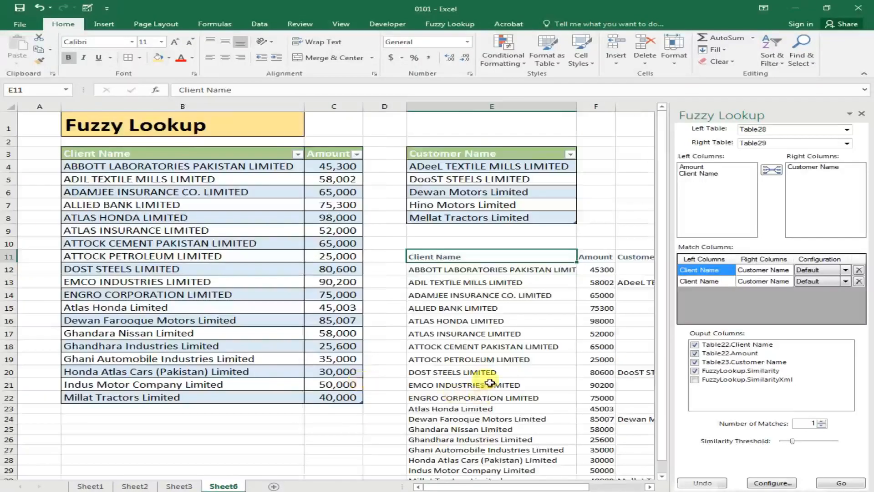